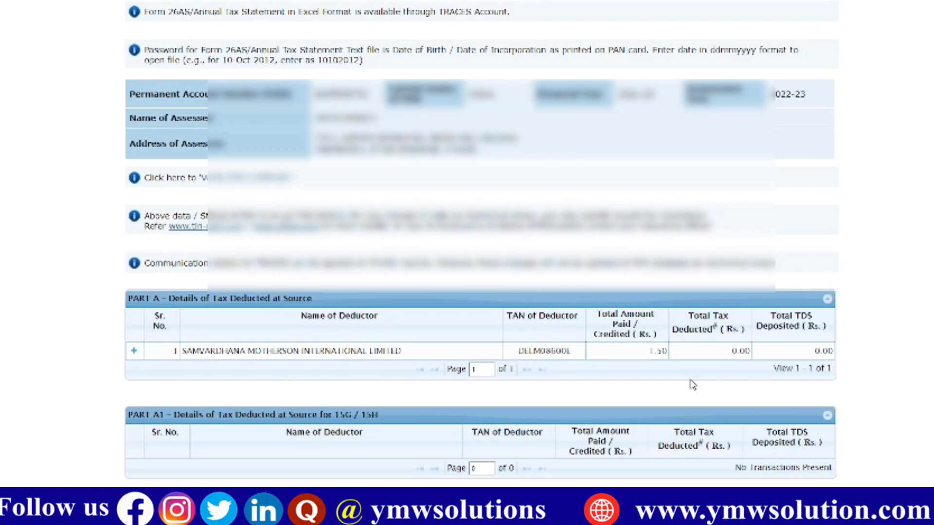
# Review the Form 26AS annual tax statement from Part A down to the Part H turnover details as per GSTR-3B
pyautogui.scroll(-12, 693, 385)
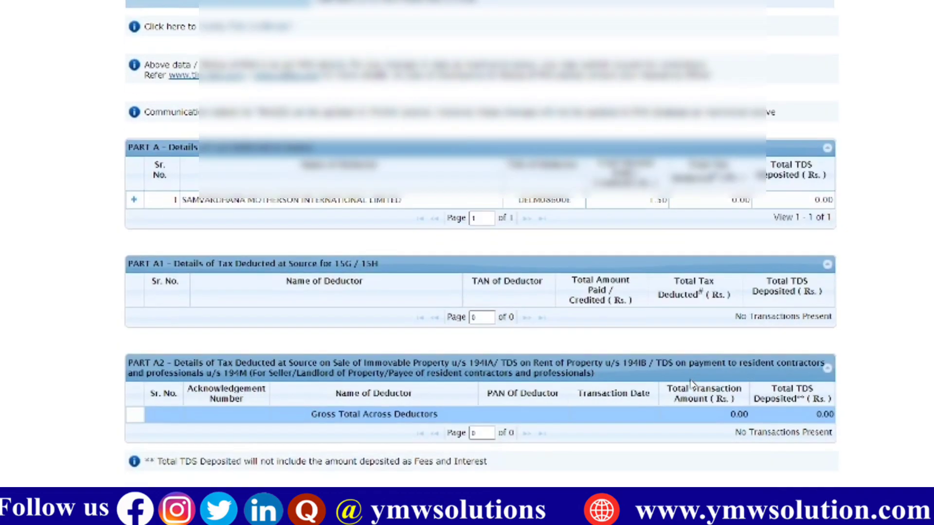
pyautogui.scroll(-10, 693, 385)
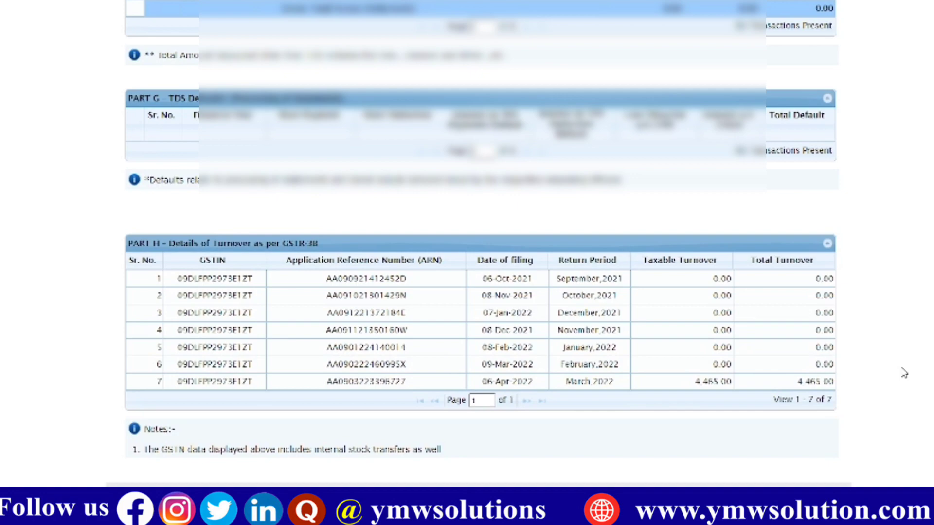
pyautogui.scroll(20, 903, 373)
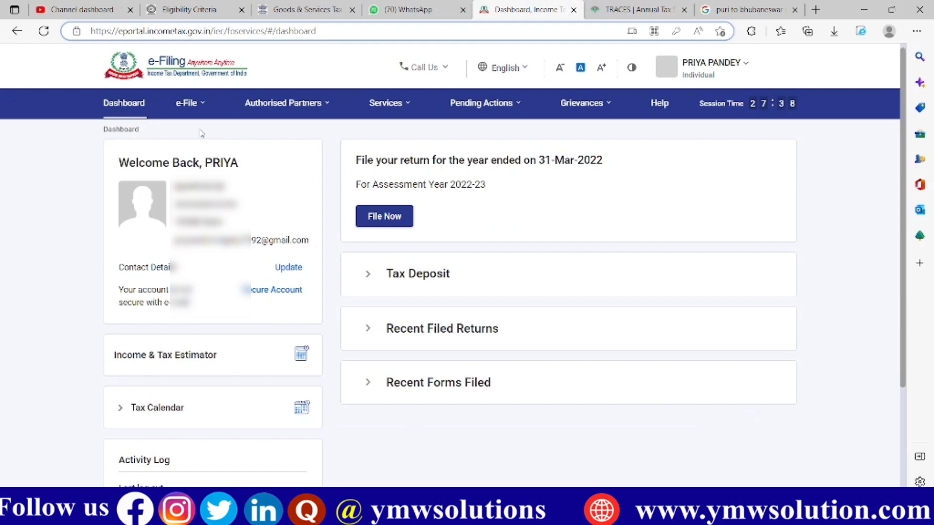
# Begin filing an income tax return for assessment year 2022-23 (Current A.Y.) in Online mode
pyautogui.moveTo(208, 103)
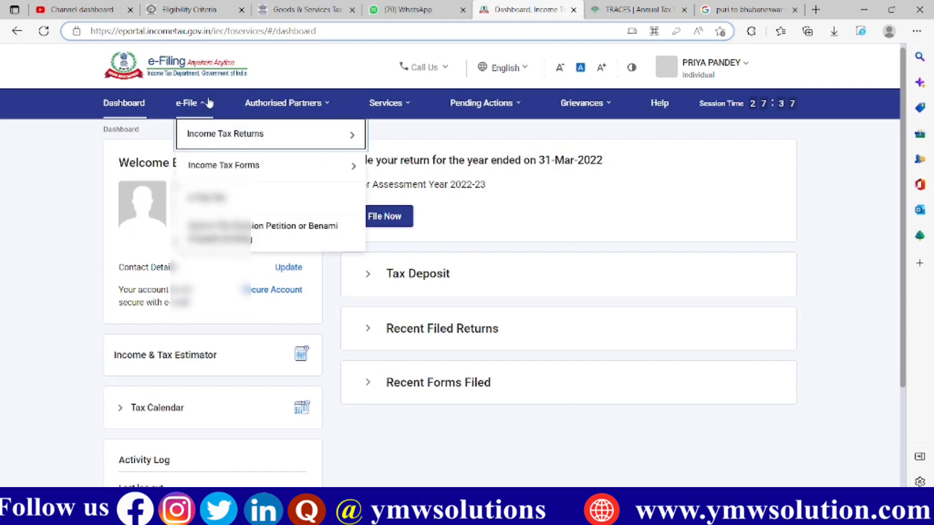
pyautogui.moveTo(207, 136)
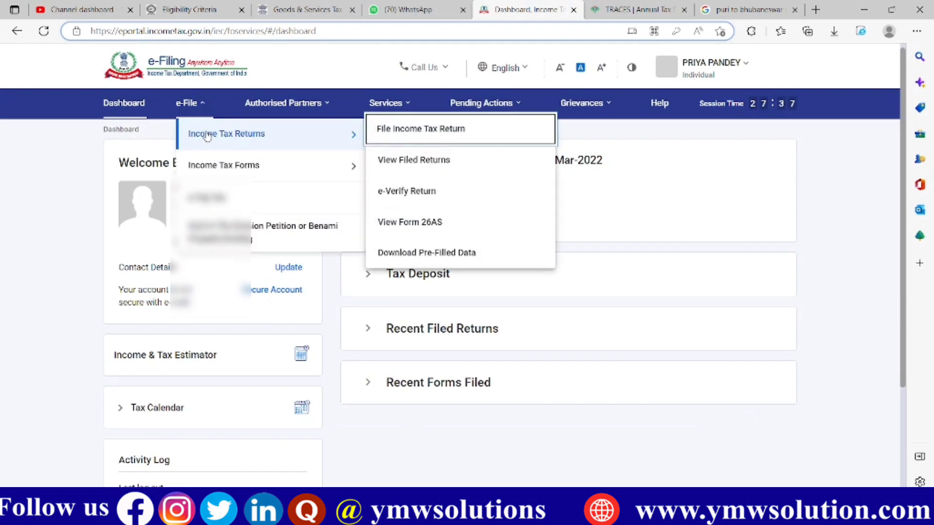
pyautogui.click(471, 138)
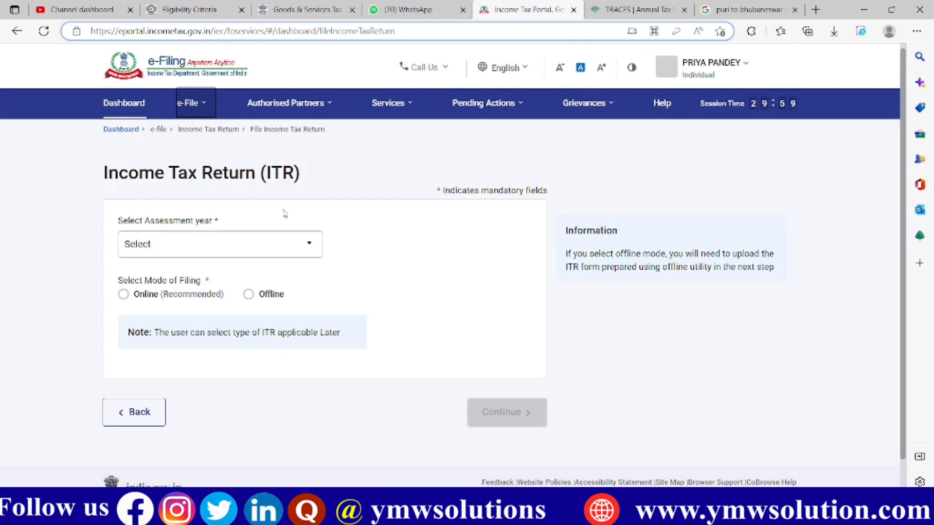
pyautogui.click(249, 256)
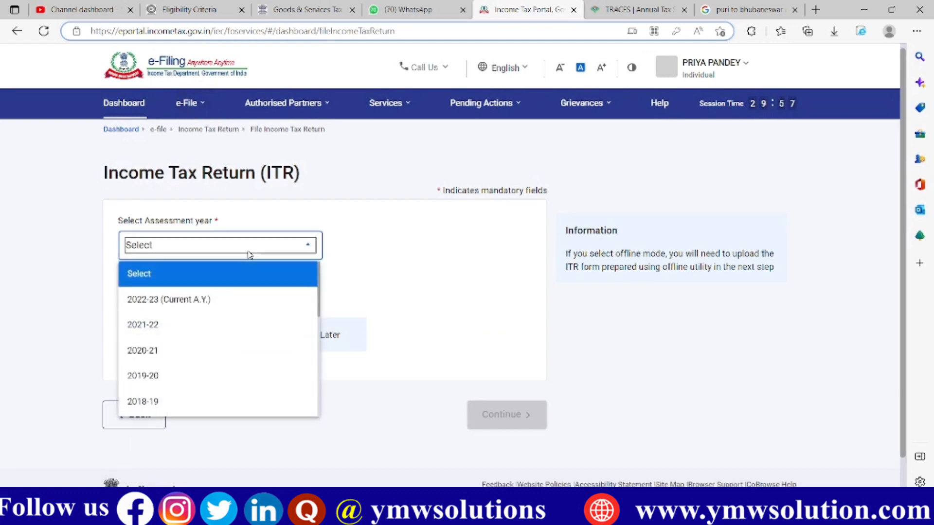
pyautogui.click(165, 302)
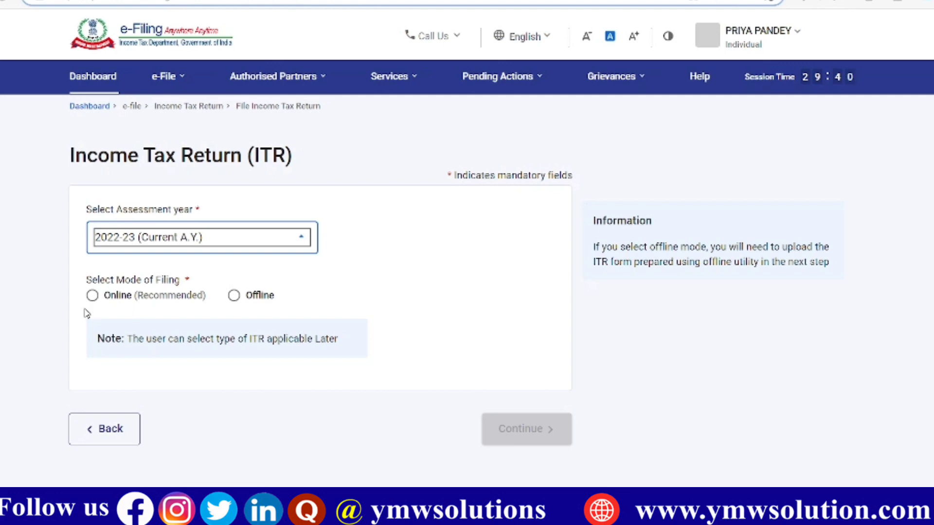
pyautogui.click(92, 296)
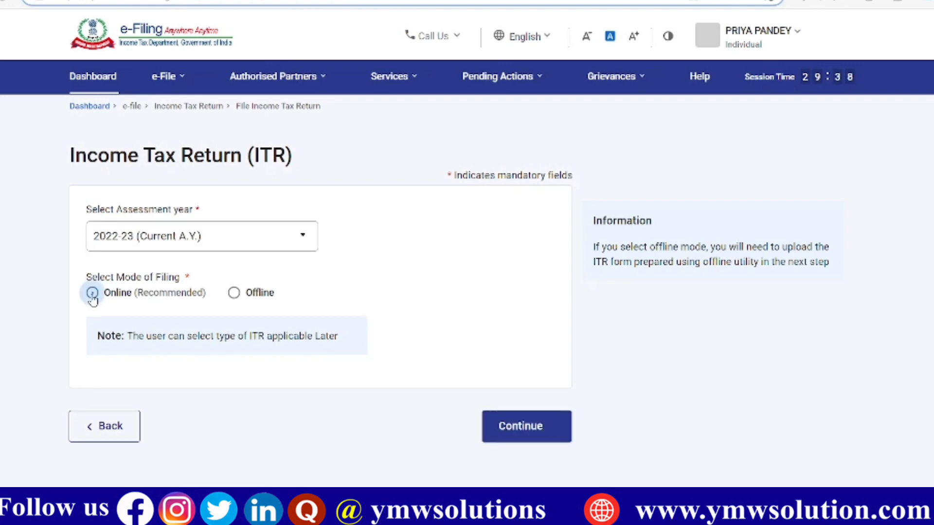
pyautogui.click(558, 430)
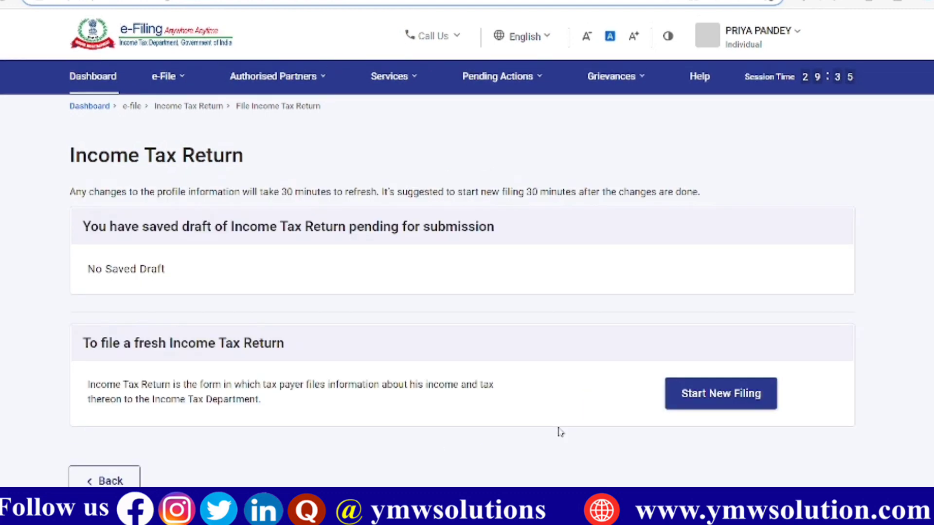
# Start a new filing with Individual status and proceed with the ITR-4 form
pyautogui.click(738, 402)
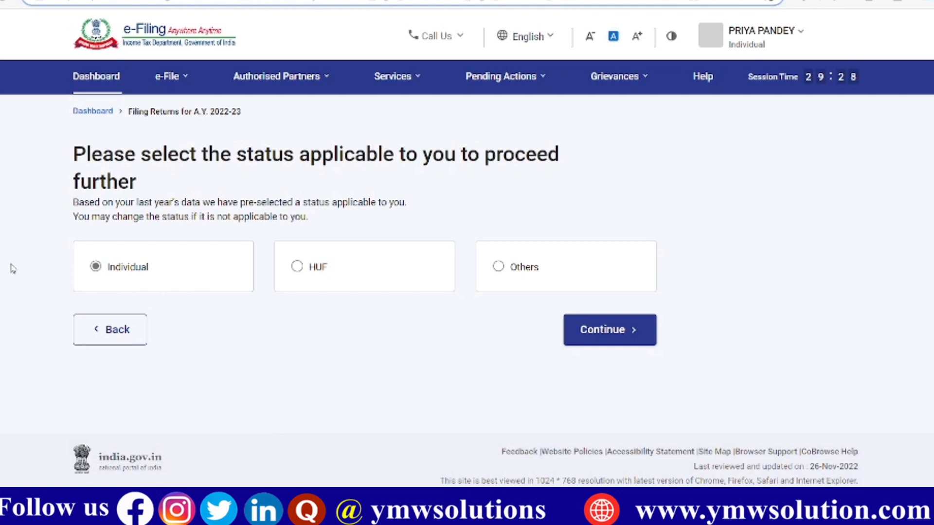
pyautogui.click(602, 330)
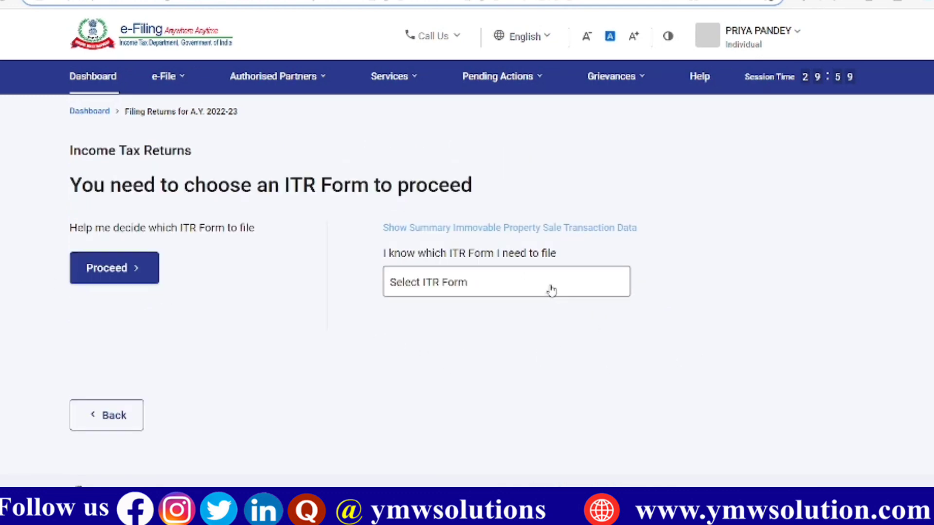
pyautogui.click(551, 290)
pyautogui.scroll(-1, 468, 423)
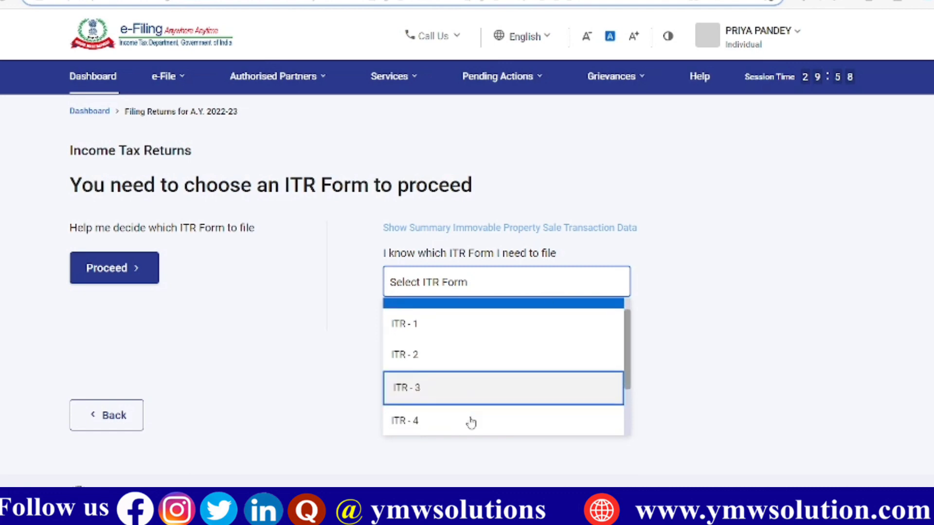
pyautogui.click(423, 418)
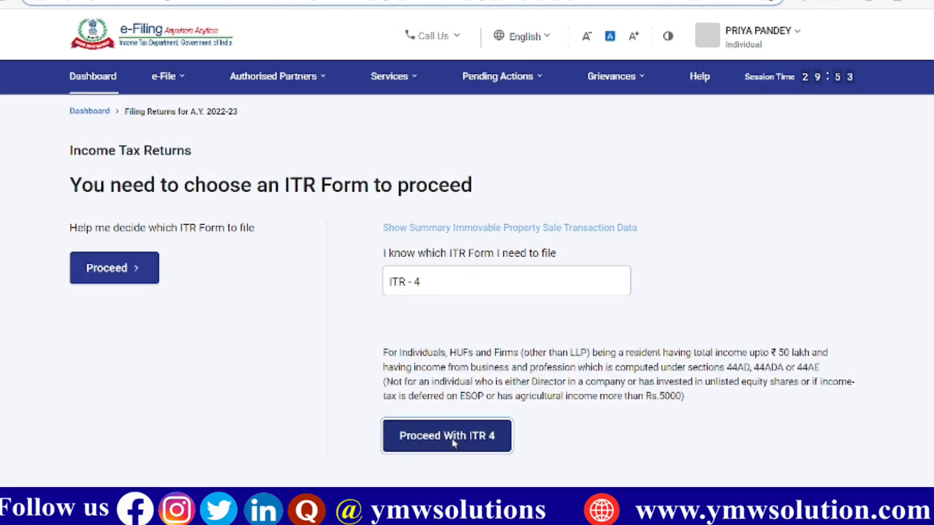
pyautogui.click(452, 439)
# Get started with the return, give Others as the reason for filing and acknowledge the pre-filled data notice
pyautogui.scroll(-3, 422, 372)
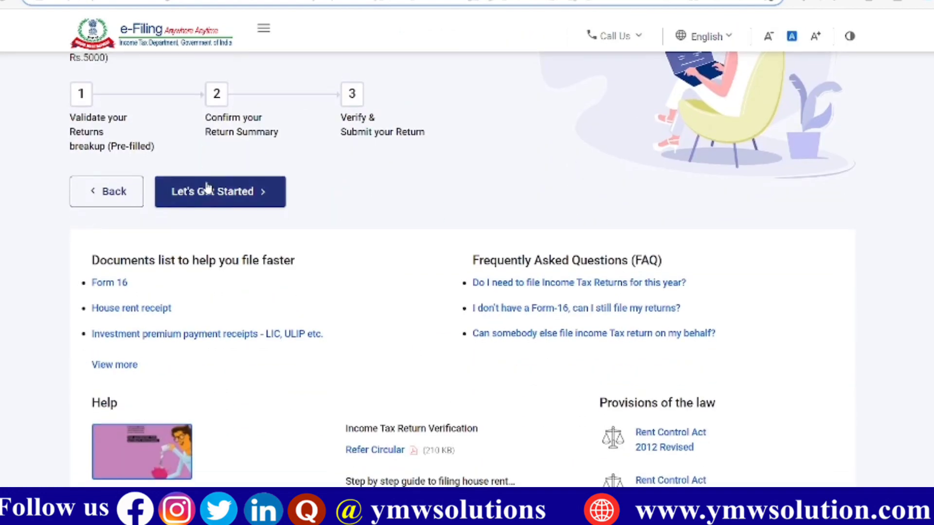
pyautogui.click(219, 196)
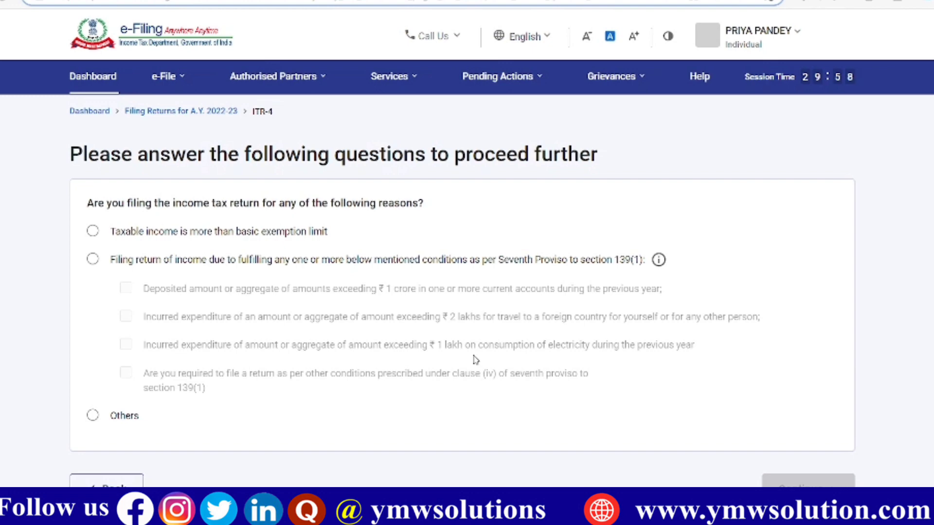
pyautogui.click(92, 415)
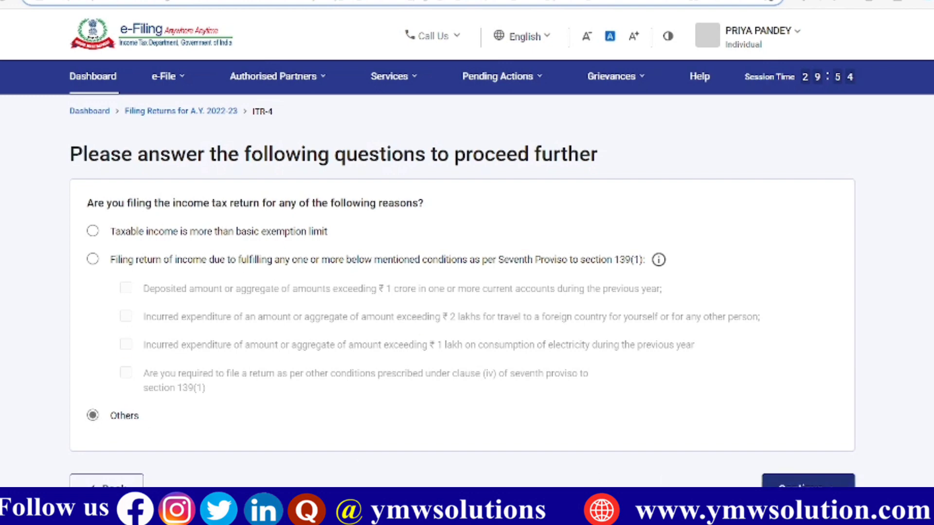
pyautogui.click(809, 487)
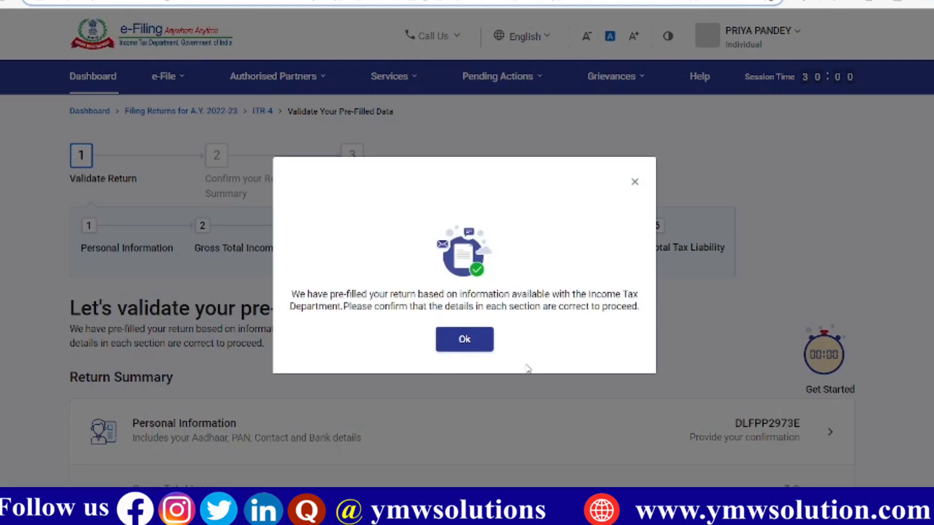
pyautogui.click(479, 342)
# Look over the Return Summary sections and open the Personal Information section
pyautogui.scroll(-2, 594, 405)
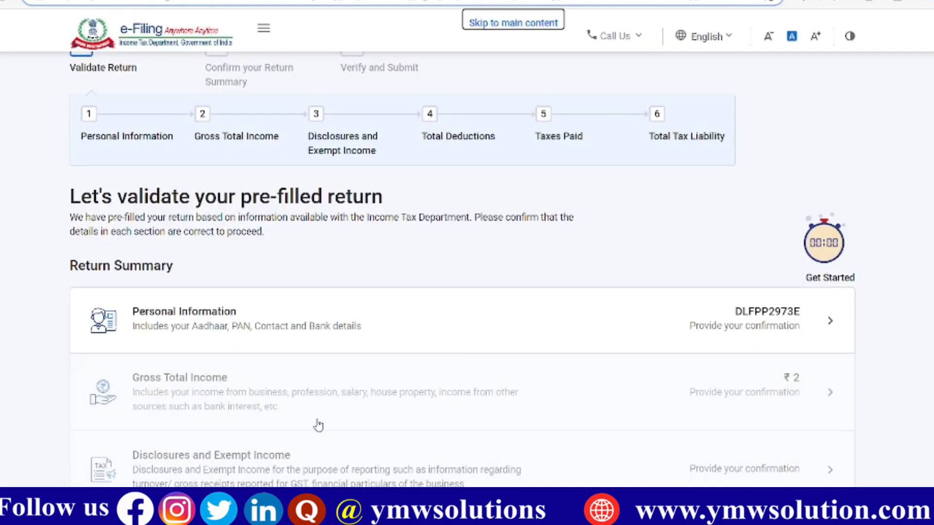
pyautogui.scroll(-2, 656, 373)
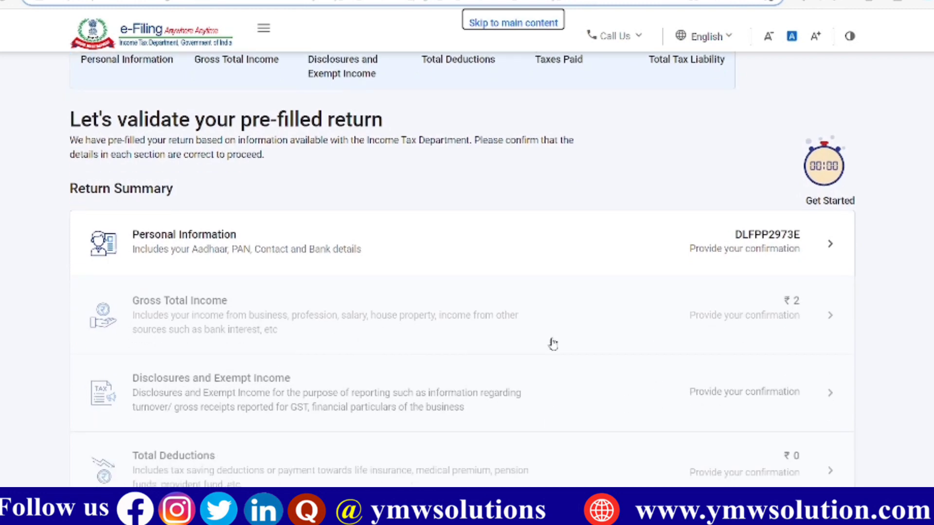
pyautogui.scroll(-5, 740, 340)
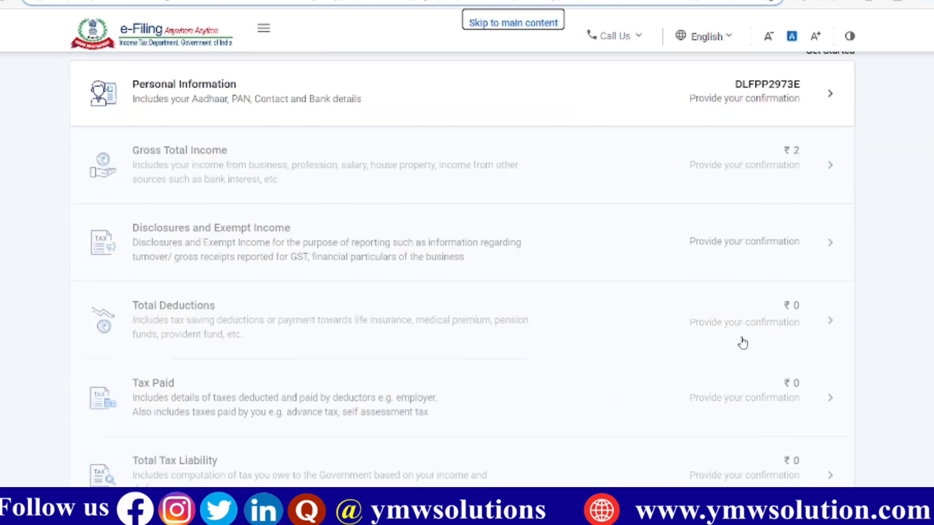
pyautogui.scroll(2, 741, 343)
pyautogui.scroll(4, 741, 343)
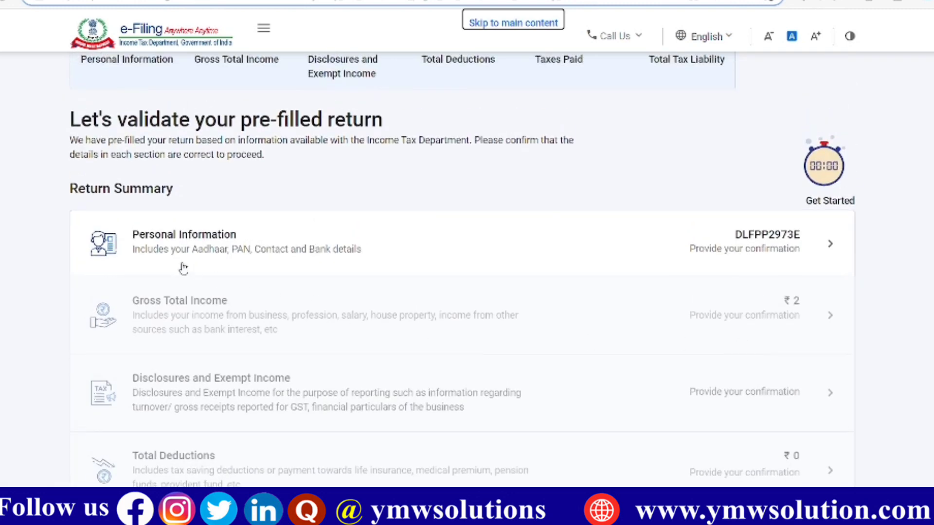
pyautogui.click(671, 252)
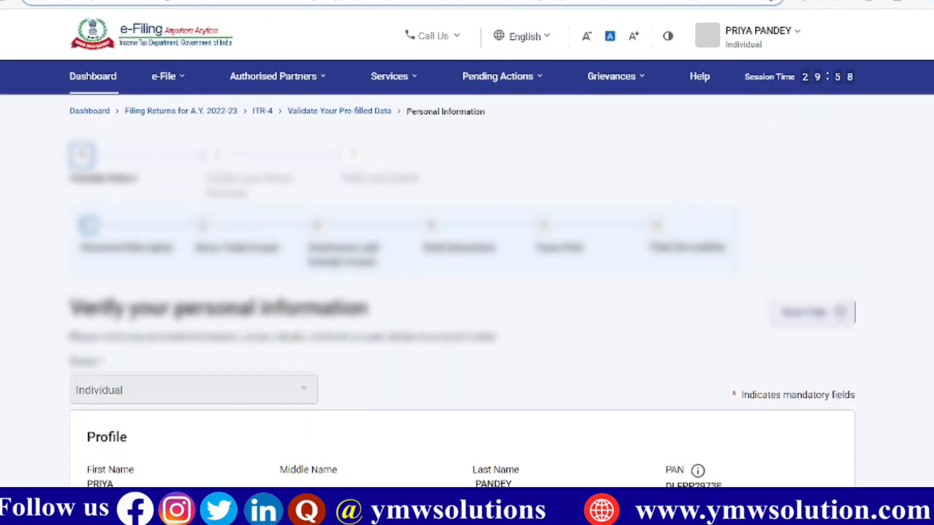
# Set the Nature of Employment to Others in the personal information
pyautogui.scroll(-10, 461, 291)
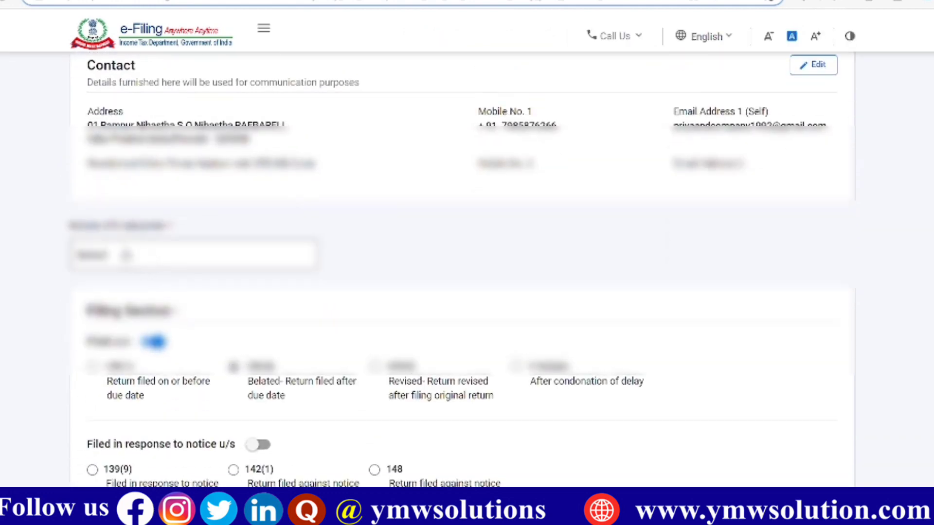
pyautogui.click(253, 262)
pyautogui.scroll(-4, 220, 360)
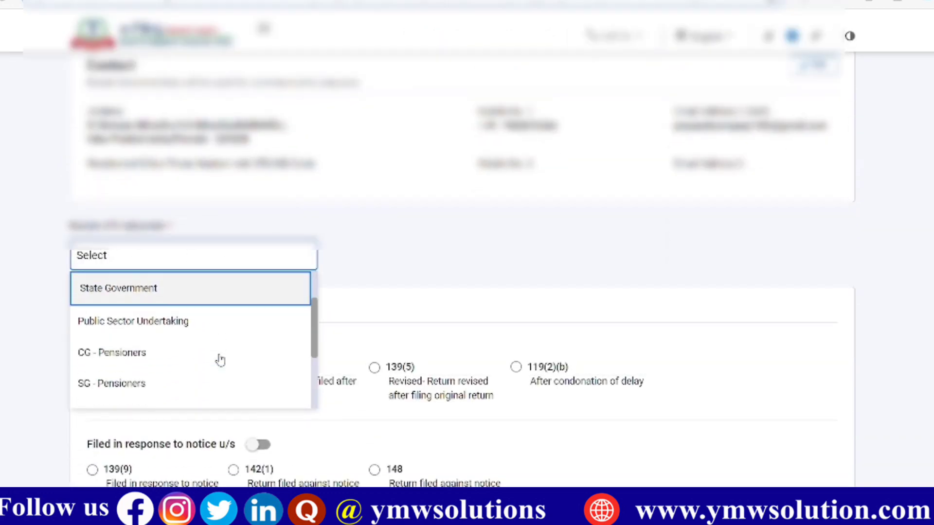
pyautogui.scroll(-1, 177, 397)
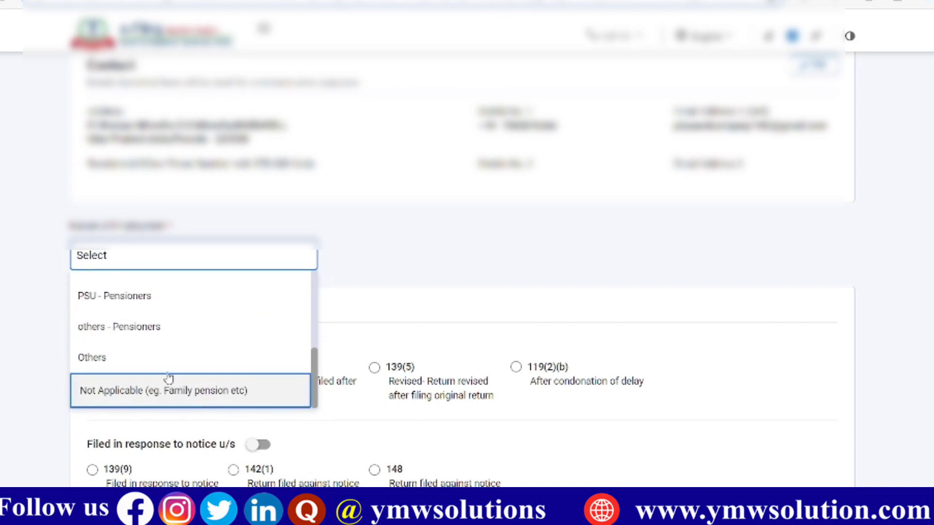
pyautogui.click(150, 359)
# Check the filing section and tax regime options, and answer No to filing by a representative assessee
pyautogui.scroll(-3, 716, 342)
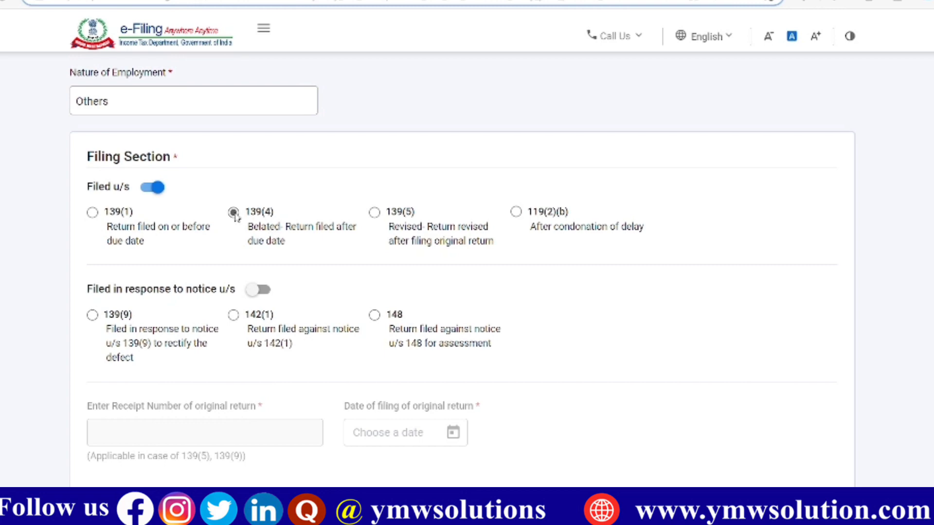
pyautogui.scroll(-8, 558, 355)
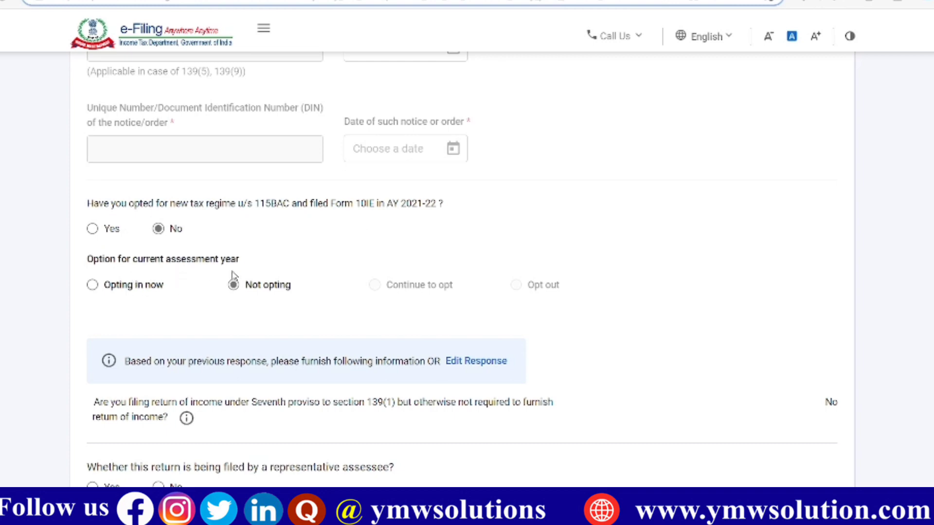
pyautogui.scroll(-3, 309, 350)
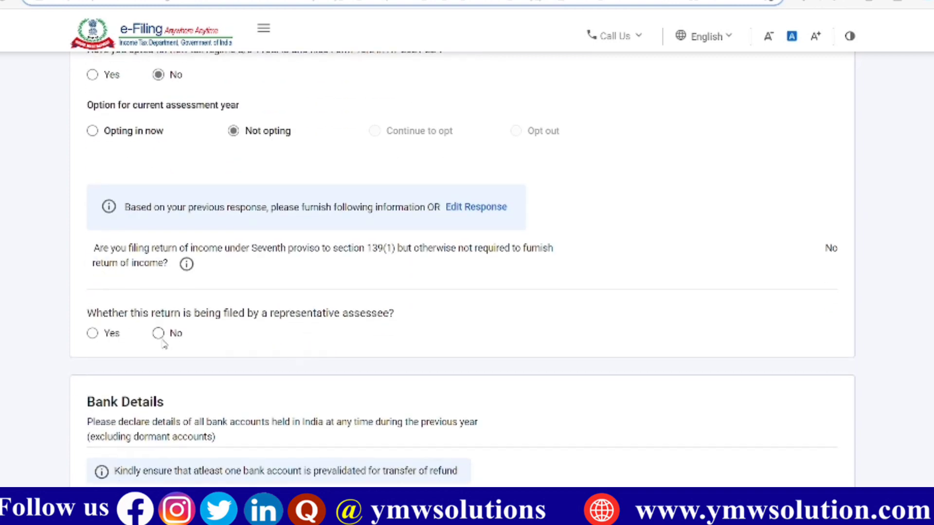
pyautogui.click(158, 333)
# Add another bank account with its account number, account type Current Account and account holder type Primary
pyautogui.scroll(-3, 192, 388)
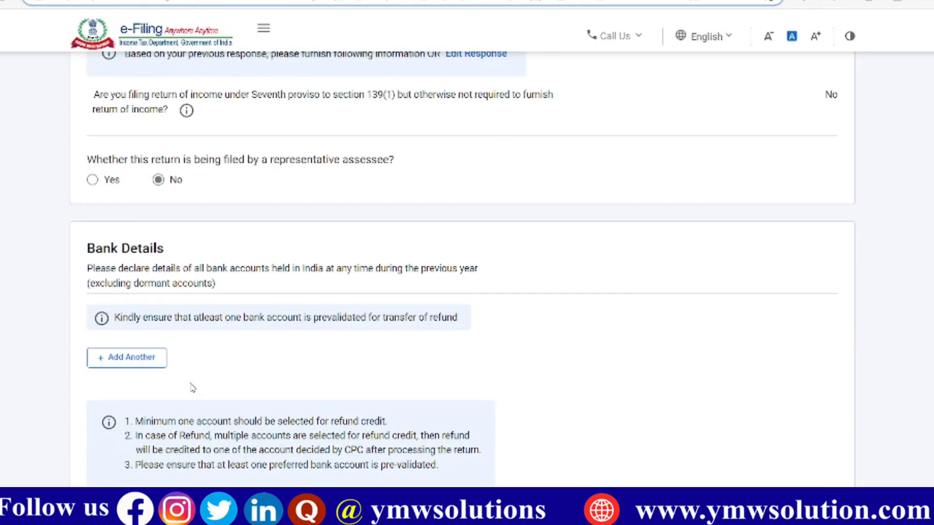
pyautogui.click(122, 358)
pyautogui.click(289, 306)
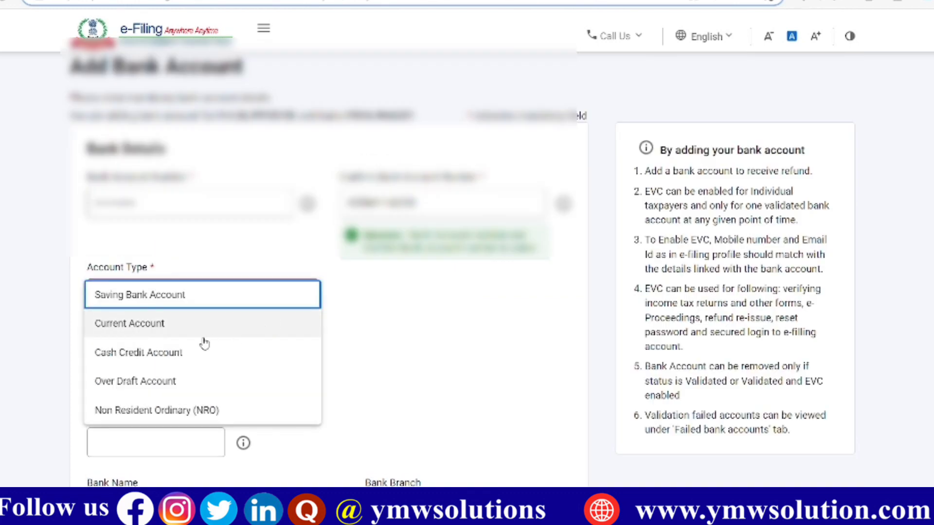
pyautogui.click(175, 330)
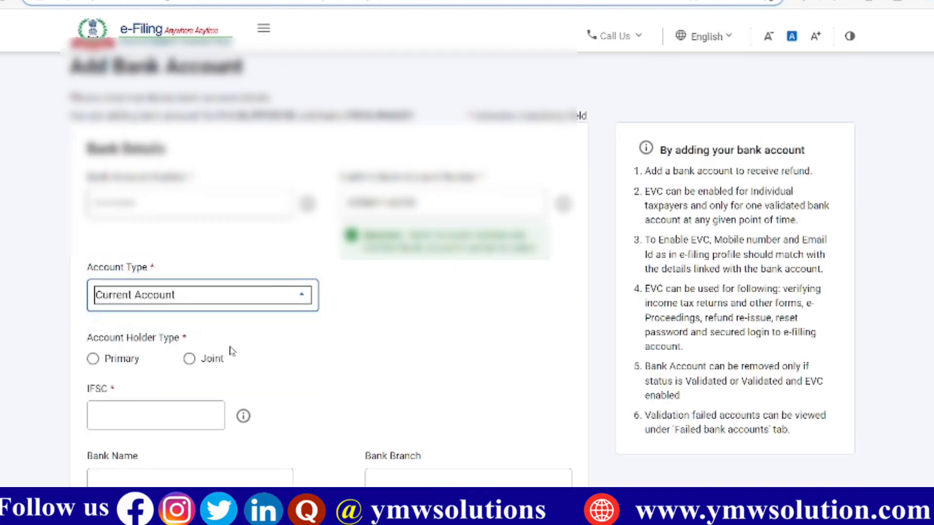
pyautogui.click(93, 356)
pyautogui.scroll(-2, 261, 367)
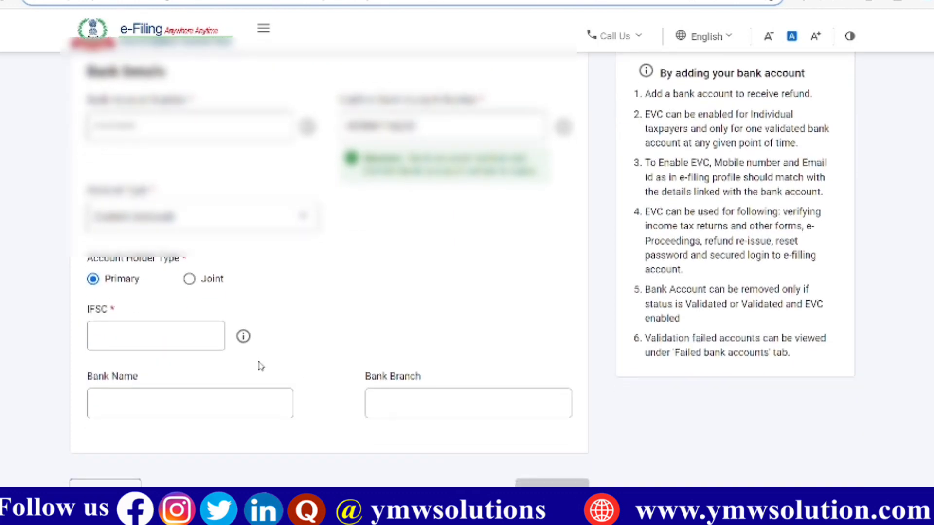
# Enter the IFSC of the new bank account and submit the account for validation
pyautogui.click(123, 338)
pyautogui.hotkey('ctrl', 'v')
pyautogui.scroll(-3, 123, 338)
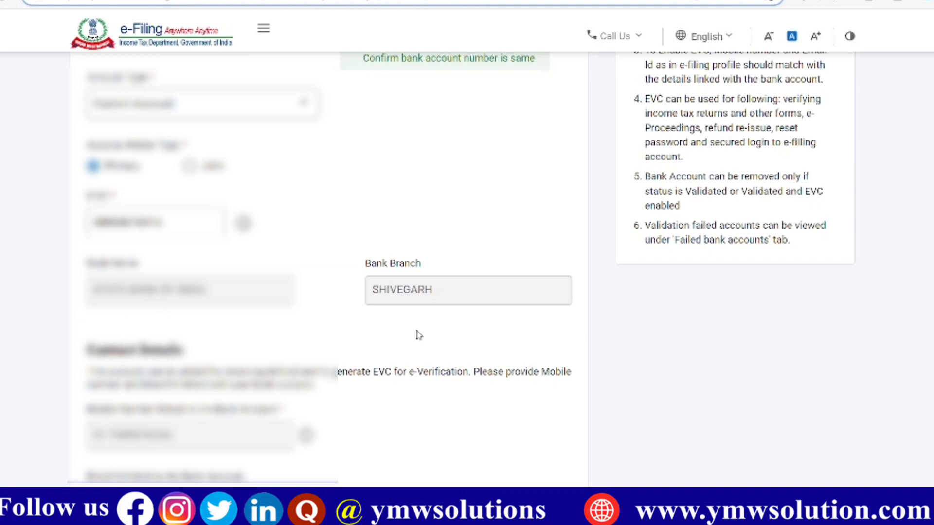
pyautogui.scroll(-5, 418, 334)
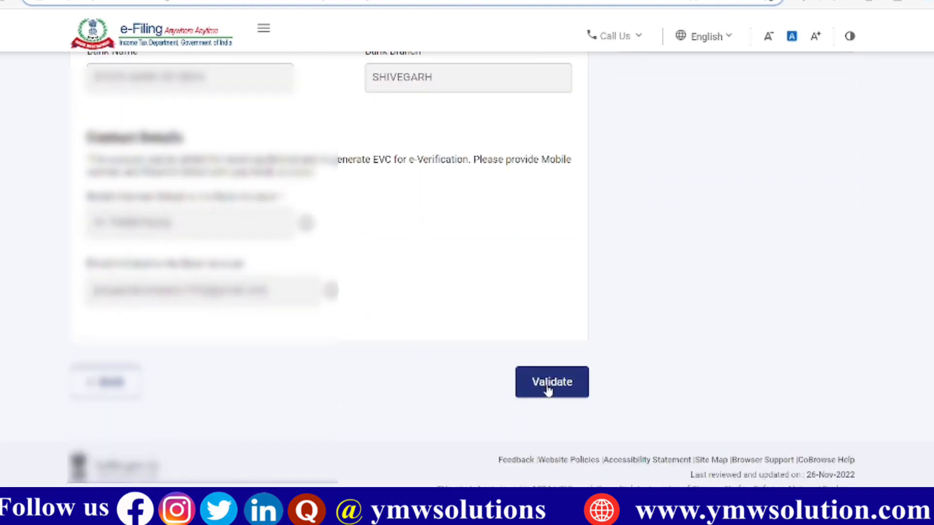
pyautogui.click(548, 387)
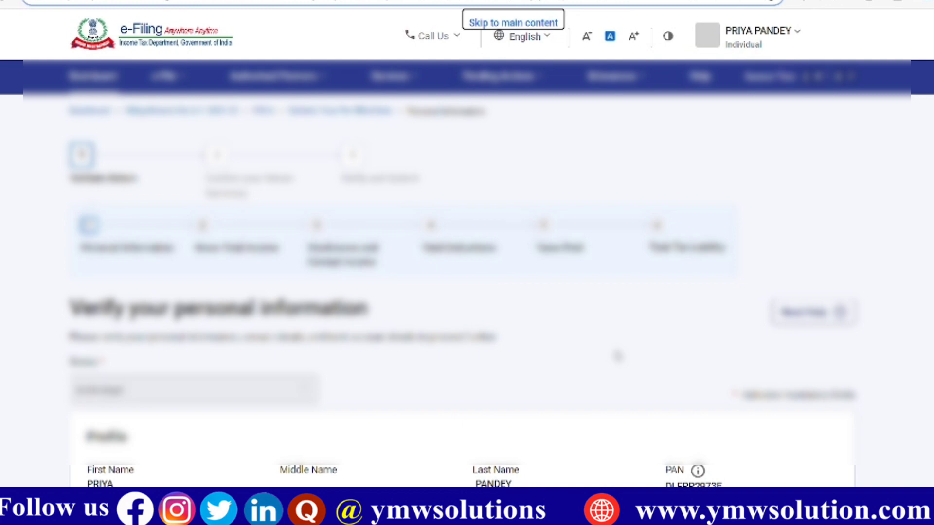
# Select the added bank account for refund and confirm the Personal Information section
pyautogui.scroll(-20, 617, 356)
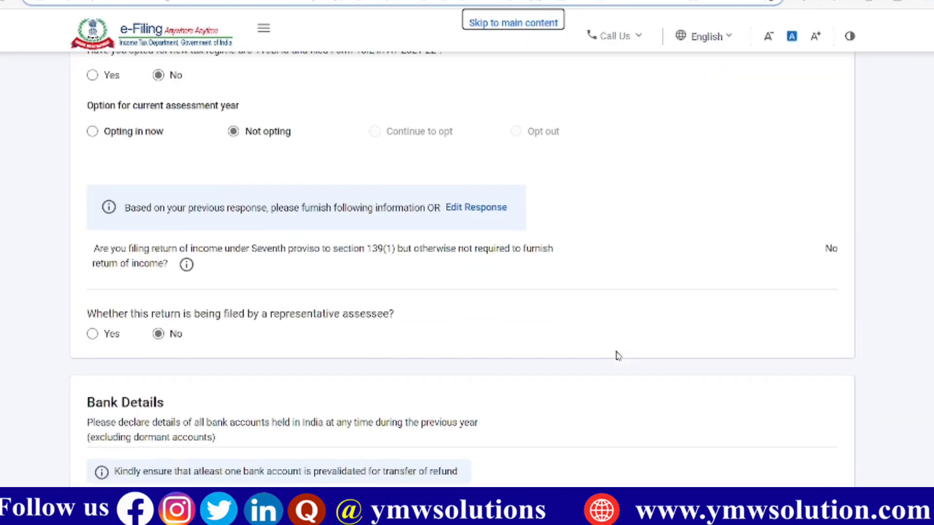
pyautogui.scroll(-6, 618, 356)
pyautogui.click(295, 275)
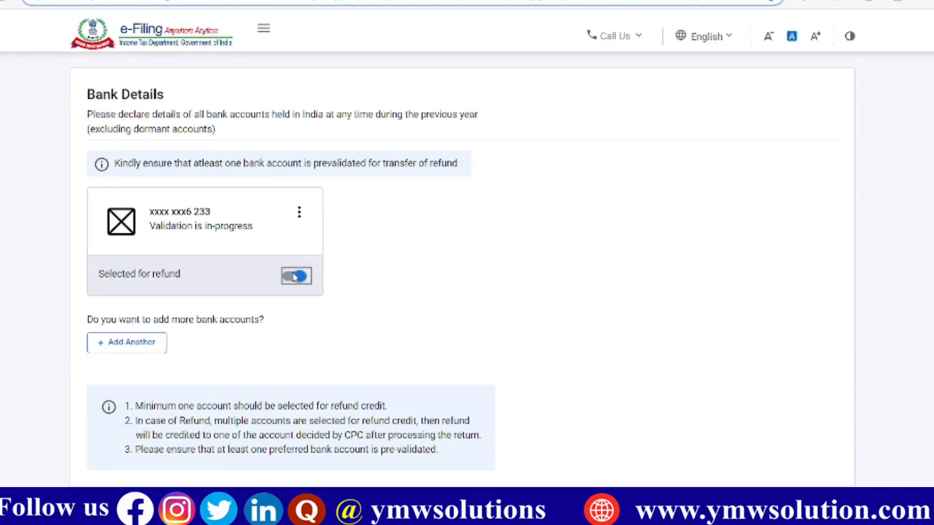
pyautogui.scroll(-3, 611, 392)
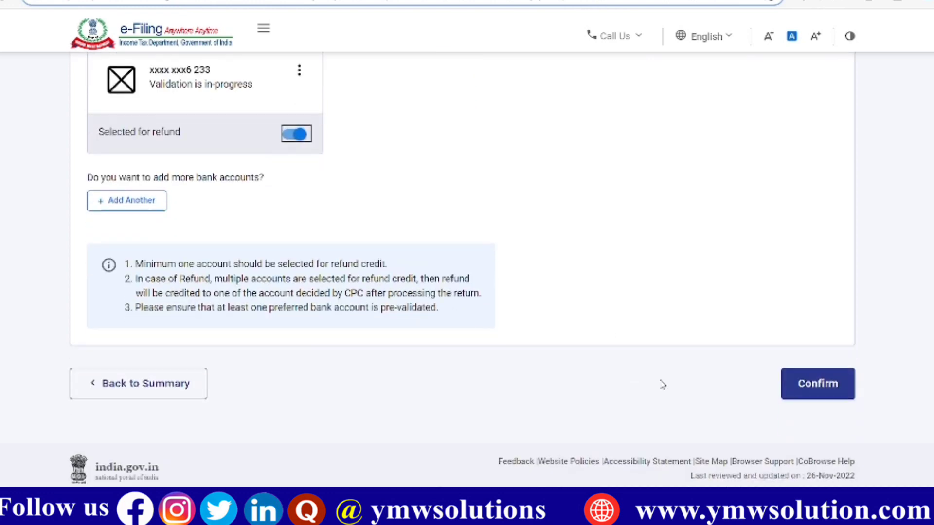
pyautogui.click(819, 385)
# Open the Gross Total Income section and answer No to the salary exemption questions, including House Rent and Leave Travel Allowance
pyautogui.scroll(-4, 571, 364)
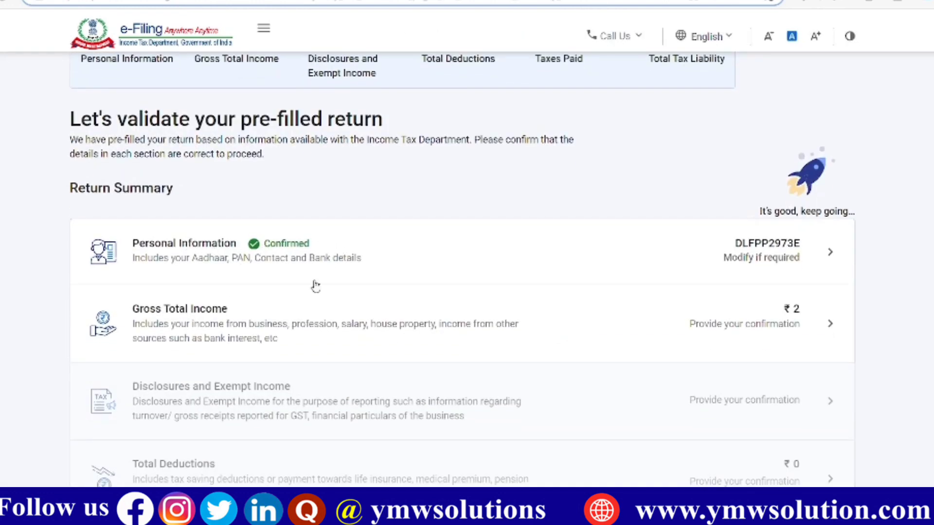
pyautogui.click(433, 329)
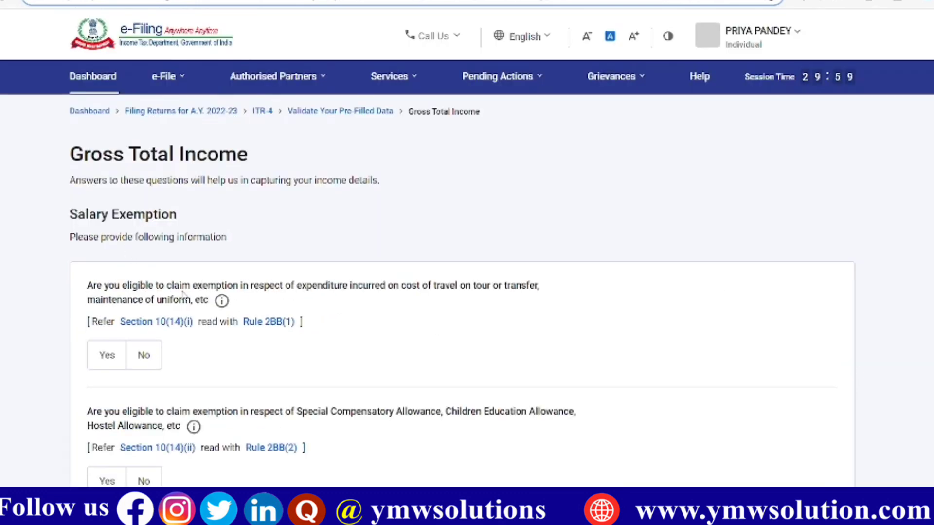
pyautogui.scroll(-4, 184, 292)
pyautogui.click(155, 175)
pyautogui.click(153, 303)
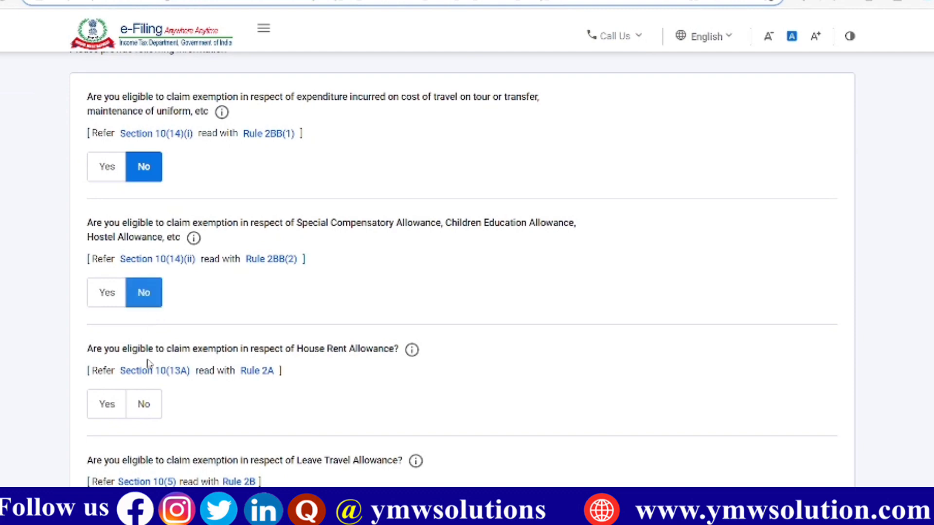
pyautogui.click(146, 404)
pyautogui.scroll(-5, 166, 369)
pyautogui.click(144, 285)
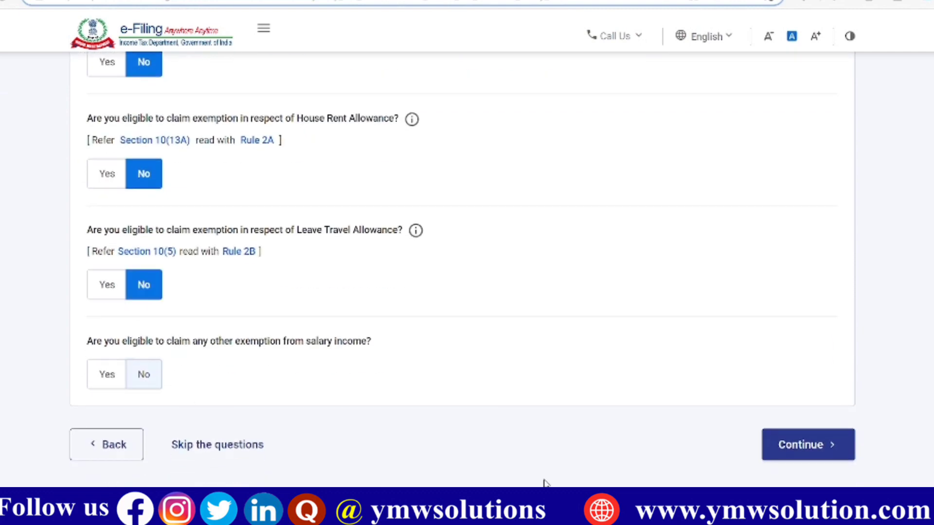
pyautogui.click(819, 452)
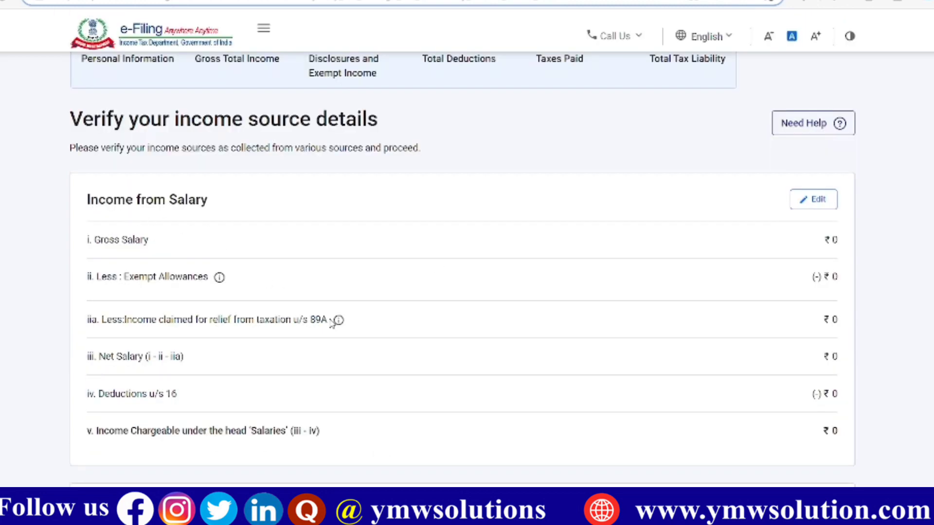
# Add a Section 44AD business with its name, code 06002-Building of complete constructions or parts-civil contractors, and description Supply & CIVIL Construction
pyautogui.scroll(-6, 332, 324)
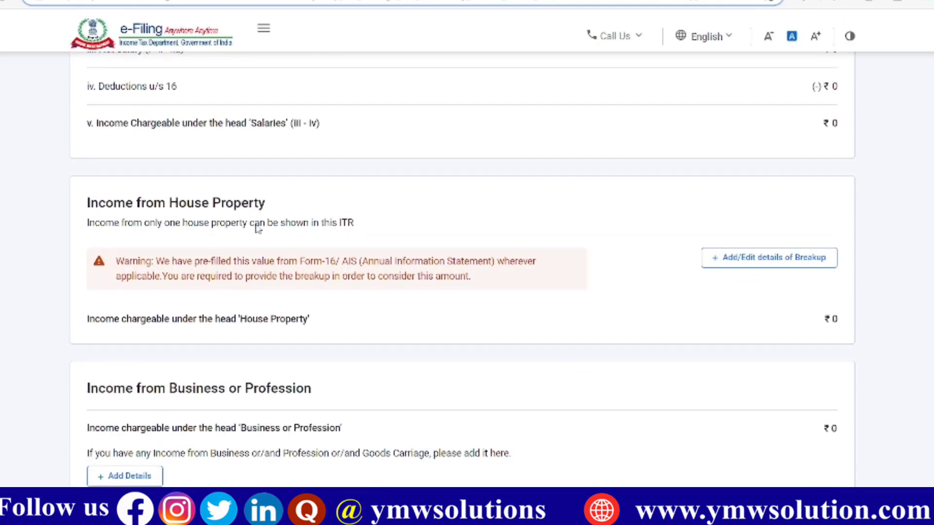
pyautogui.scroll(-3, 439, 312)
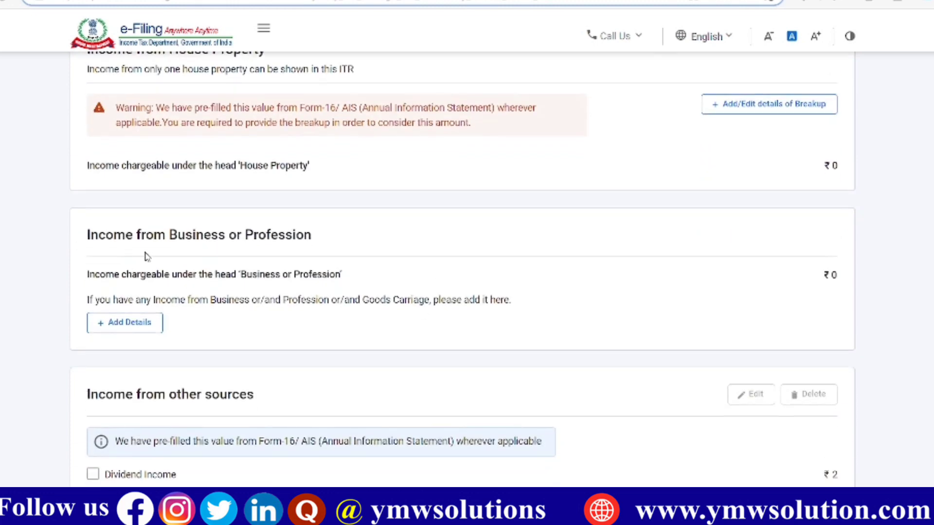
pyautogui.scroll(-2, 297, 258)
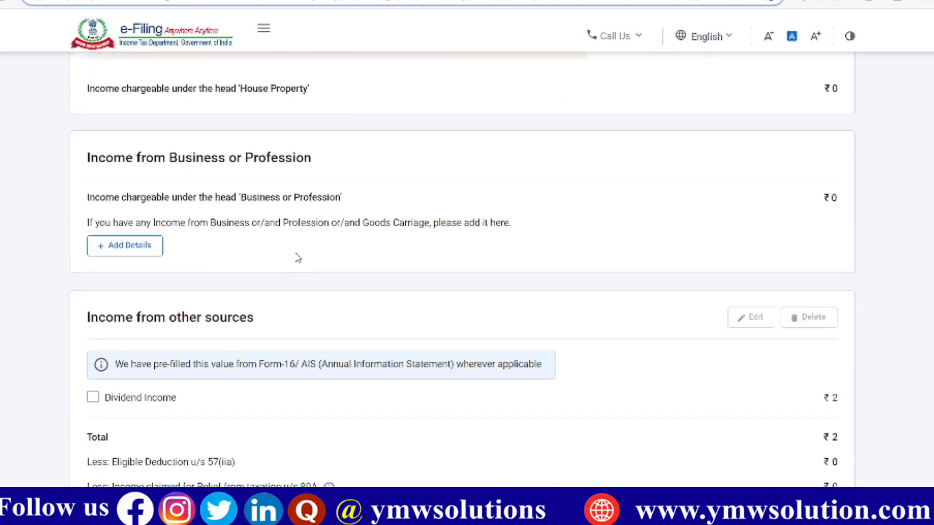
pyautogui.click(127, 246)
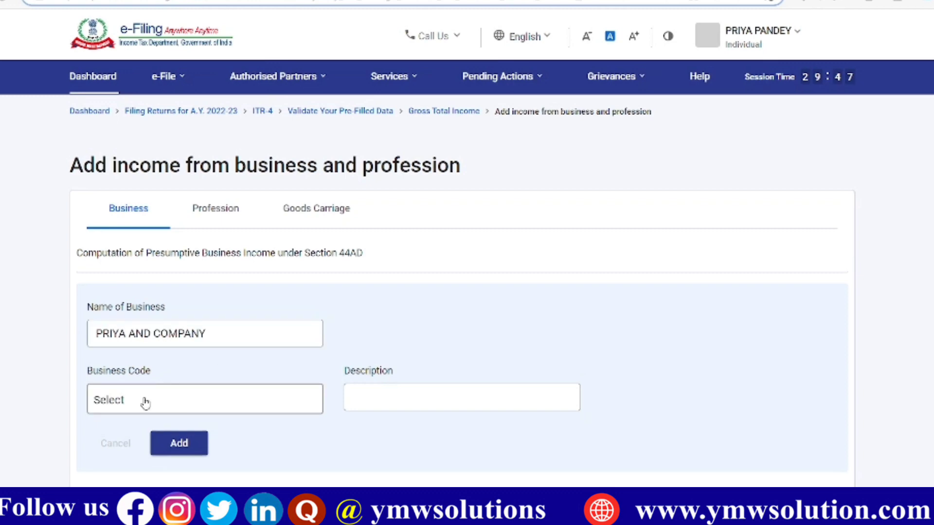
pyautogui.click(145, 403)
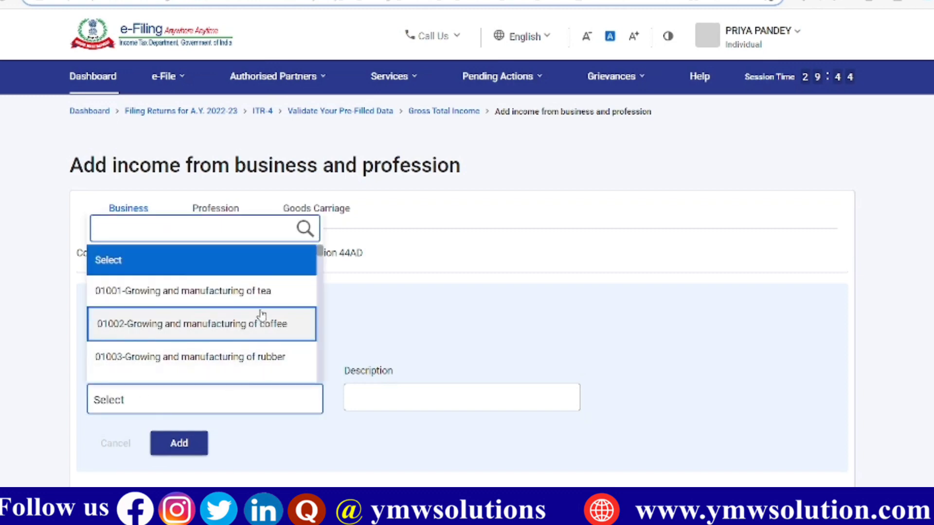
pyautogui.write('civil')
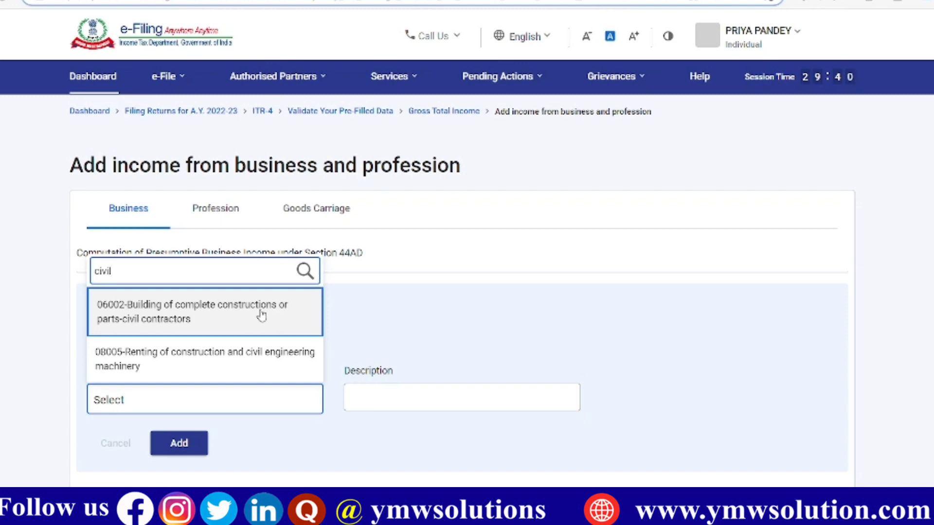
pyautogui.click(262, 316)
pyautogui.click(403, 401)
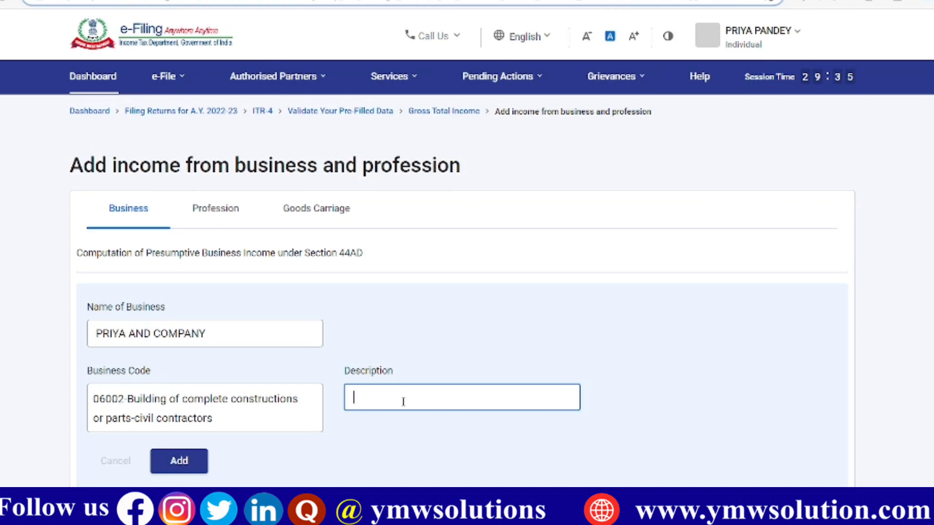
pyautogui.write('Supply & CIVIL Construction')
pyautogui.scroll(-3, 404, 400)
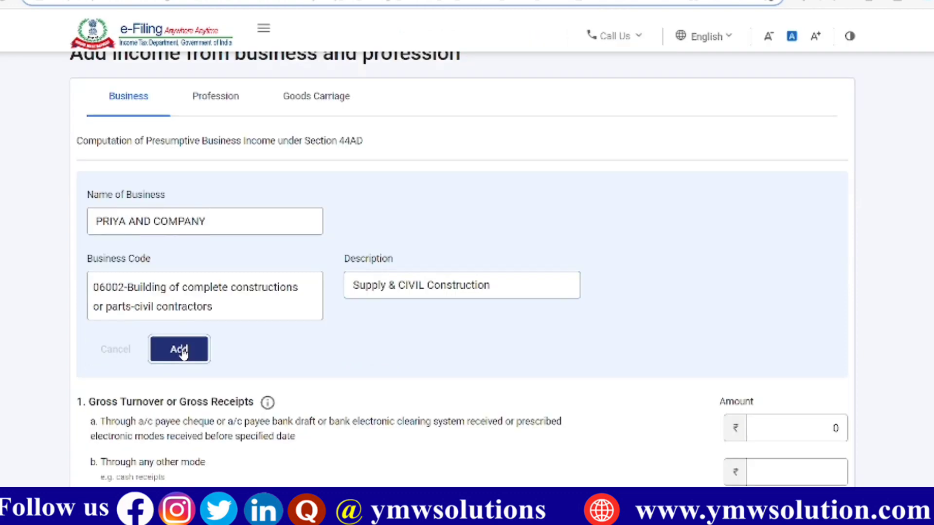
pyautogui.click(180, 349)
# Fill in the gross turnover and Section 44AD presumptive income amounts and add the business income to the return
pyautogui.click(783, 336)
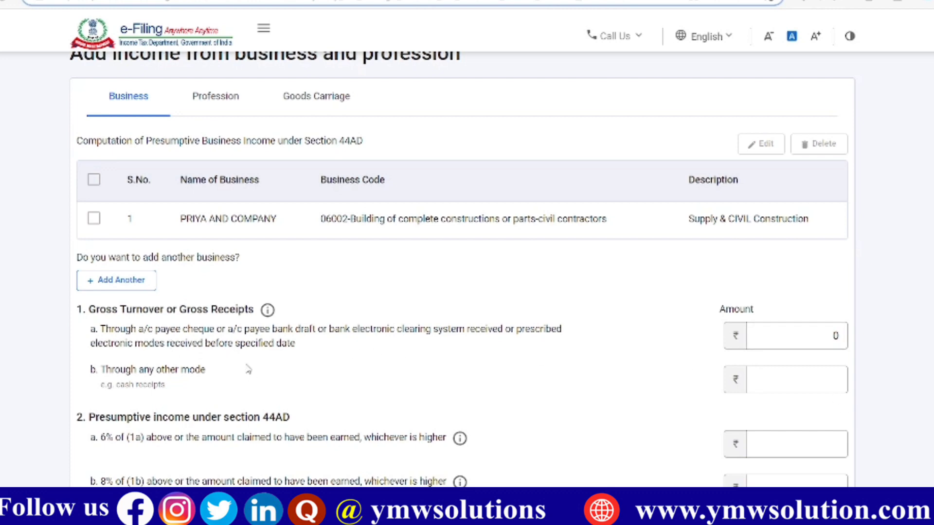
pyautogui.click(834, 335)
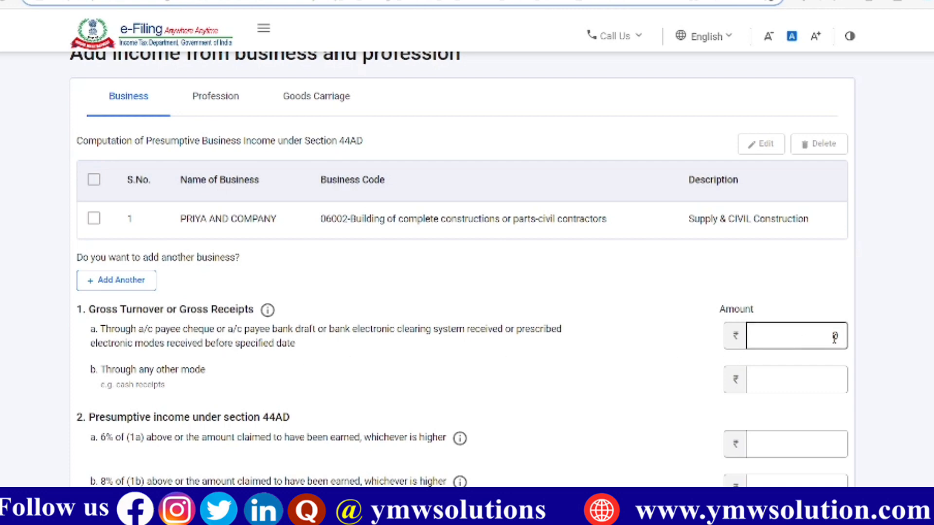
pyautogui.press('BackSpace')
pyautogui.write('4')
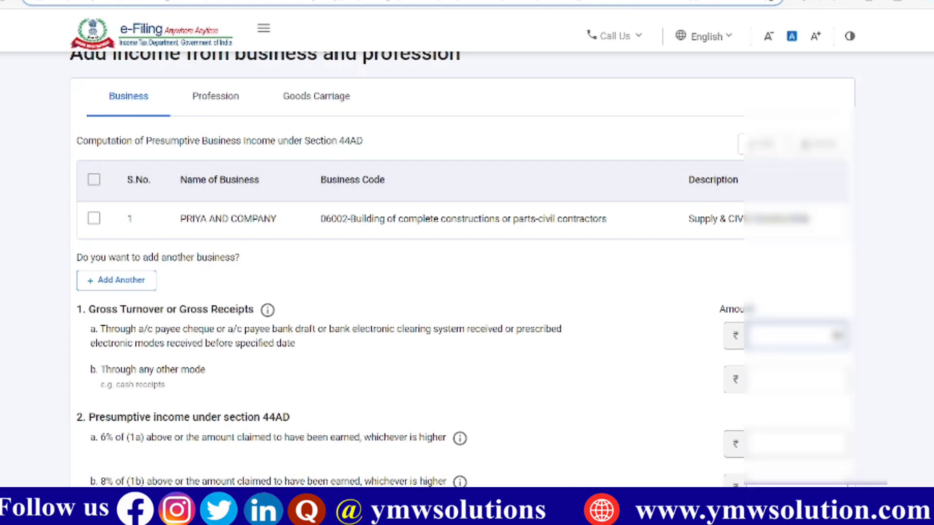
pyautogui.write('25000')
pyautogui.press('Tab')
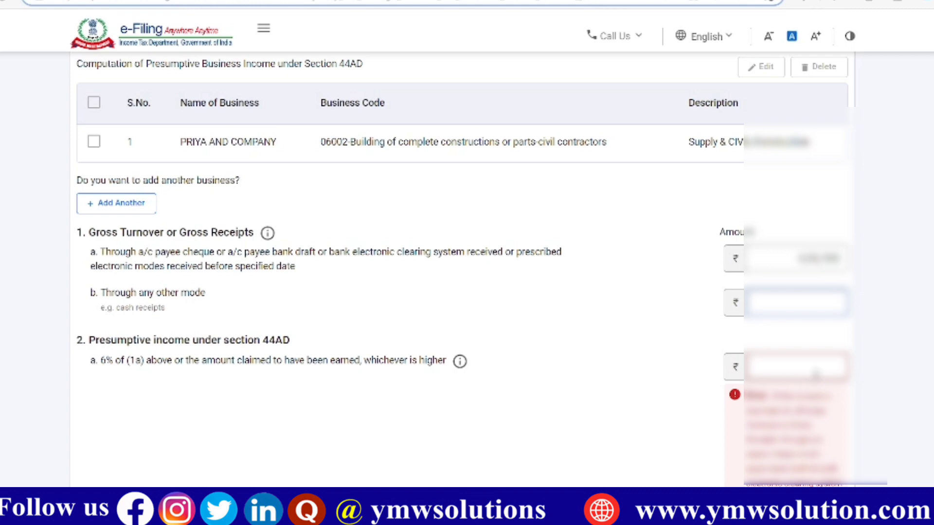
pyautogui.scroll(-2, 816, 375)
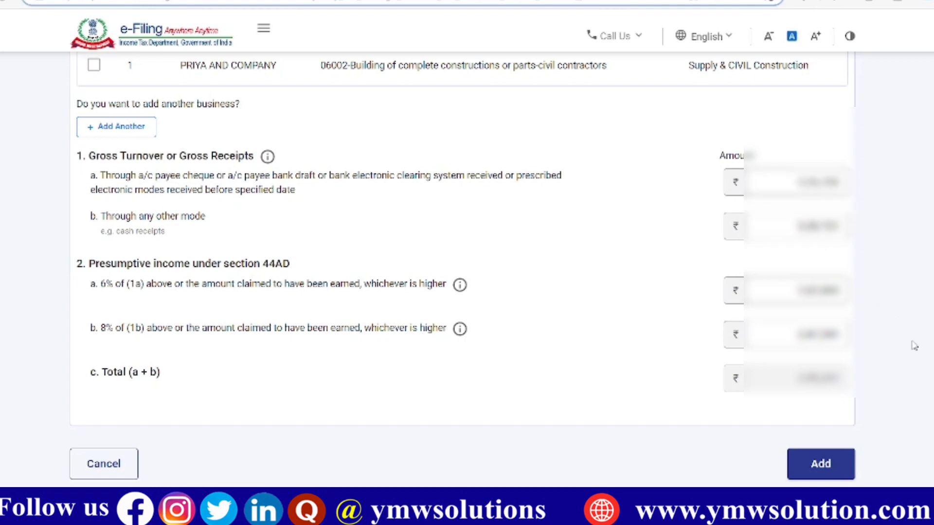
pyautogui.click(825, 468)
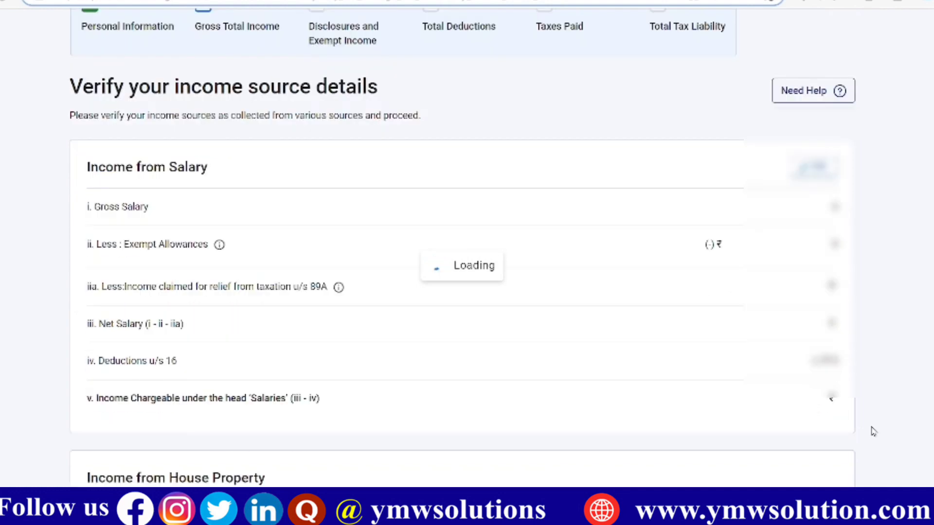
# Check the pre-filled dividend income under Income from other sources and confirm the Gross Total Income section
pyautogui.scroll(-10, 890, 418)
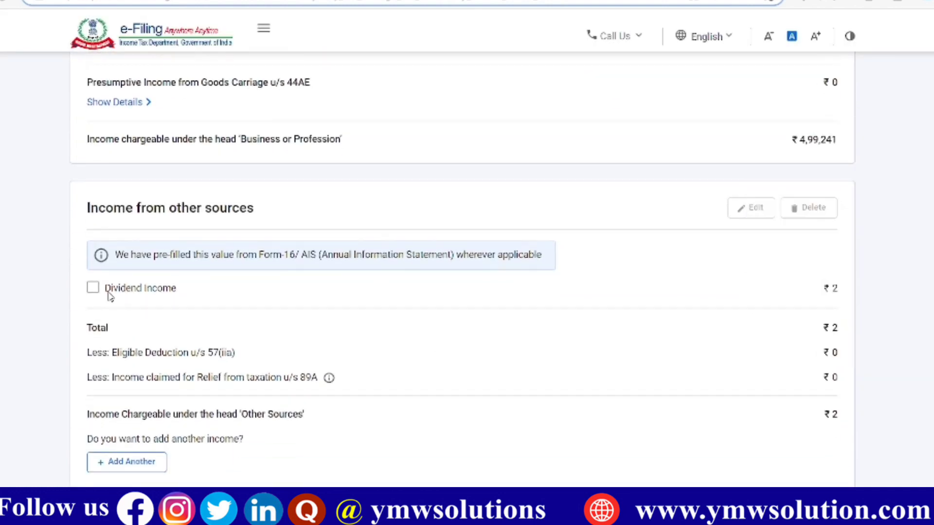
pyautogui.click(93, 288)
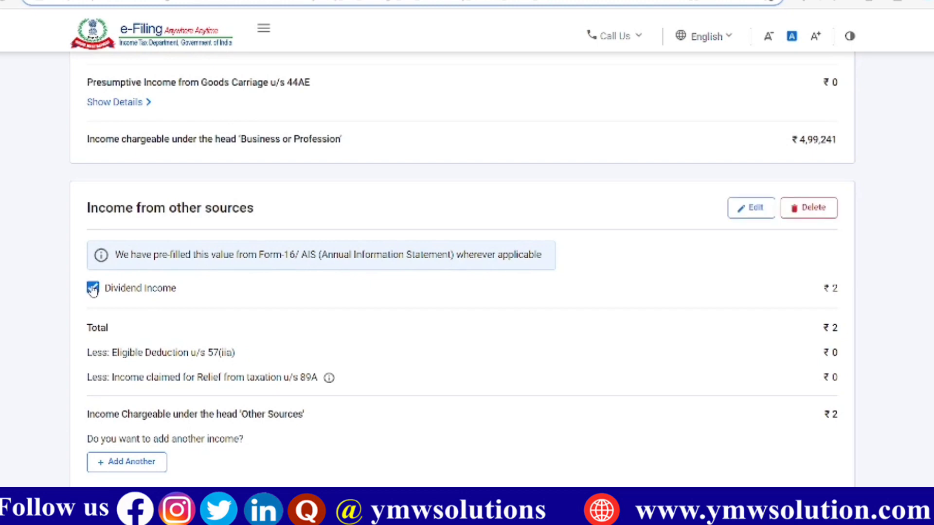
pyautogui.click(93, 288)
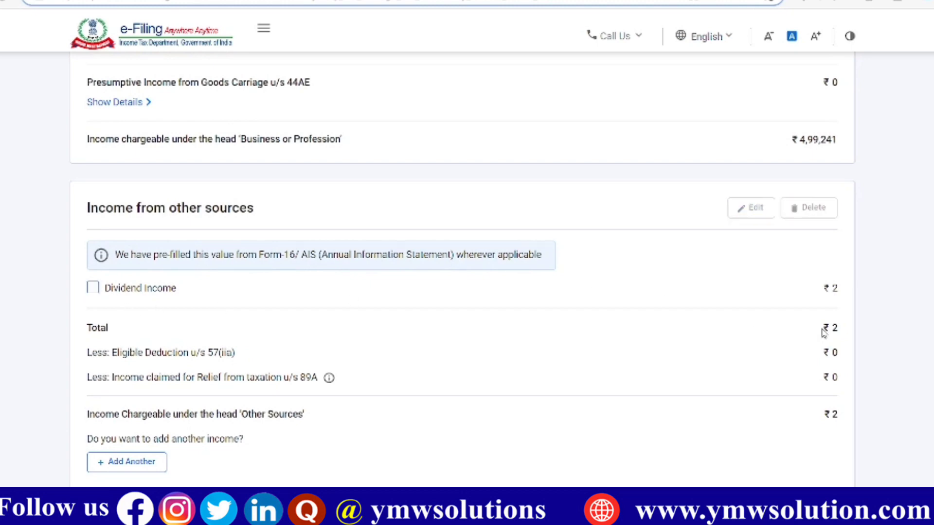
pyautogui.scroll(-5, 825, 327)
pyautogui.click(824, 344)
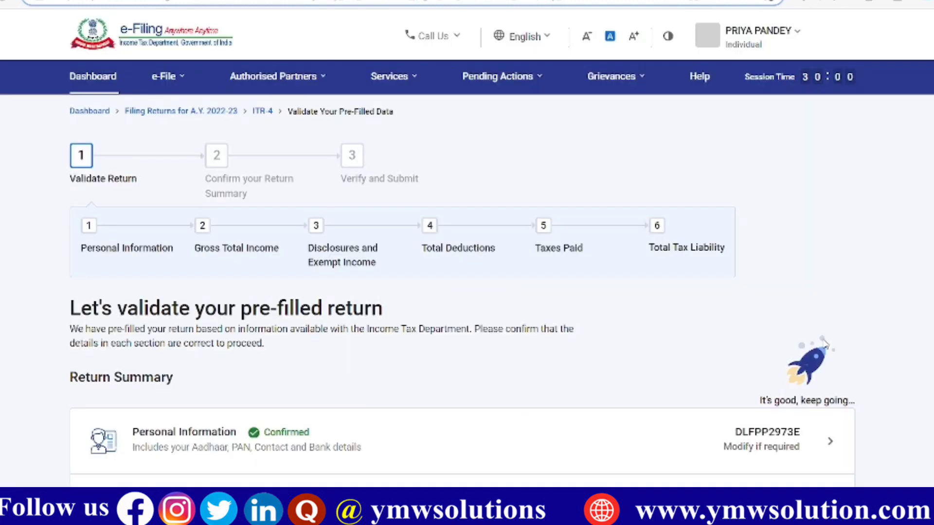
# Open the Disclosures and Exempt Income section from the Return Summary and go to the financial particulars of the business
pyautogui.scroll(-4, 825, 344)
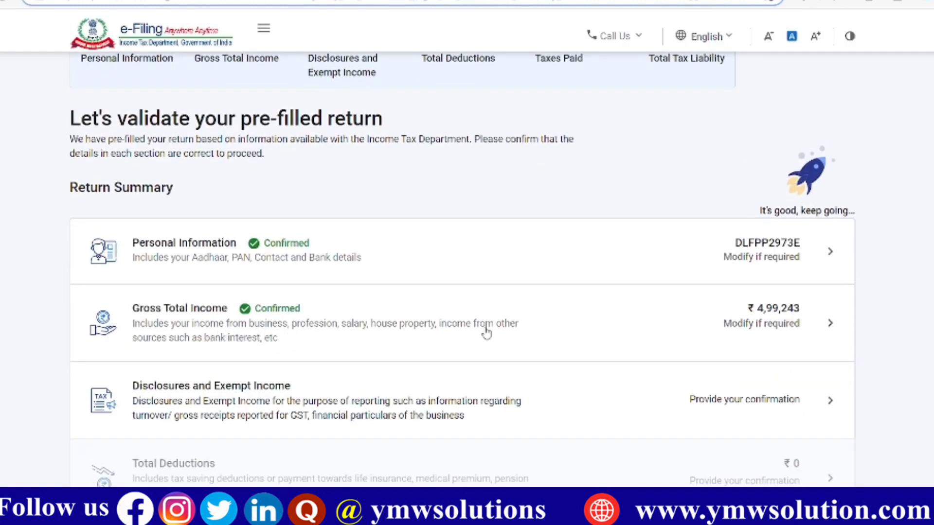
pyautogui.scroll(-2, 525, 334)
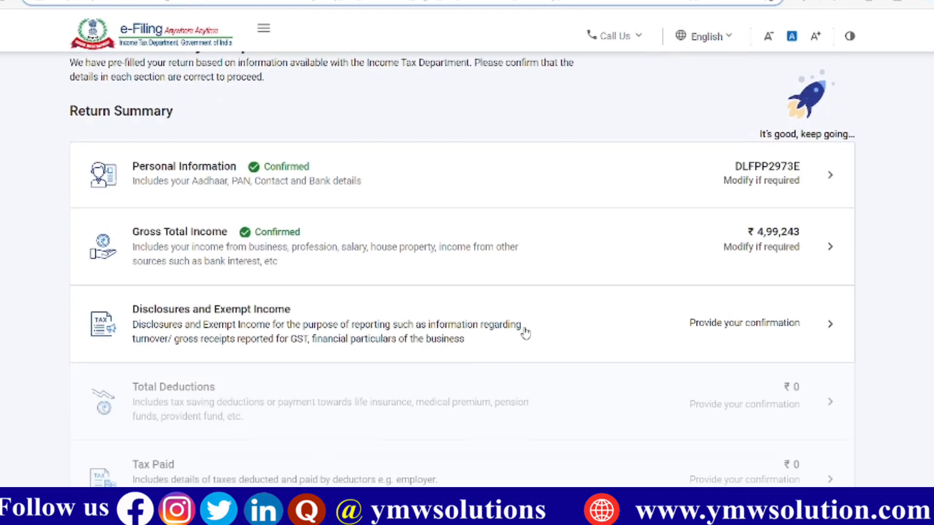
pyautogui.click(610, 330)
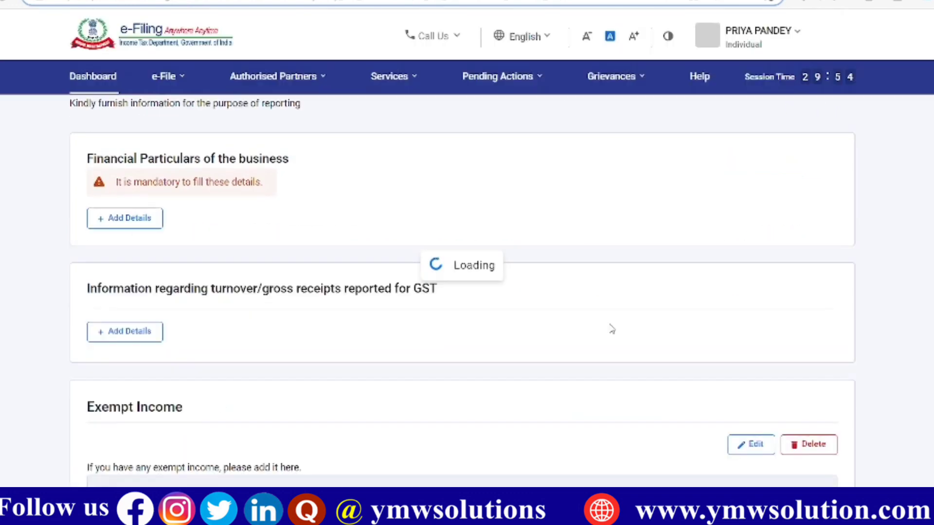
pyautogui.scroll(-4, 612, 329)
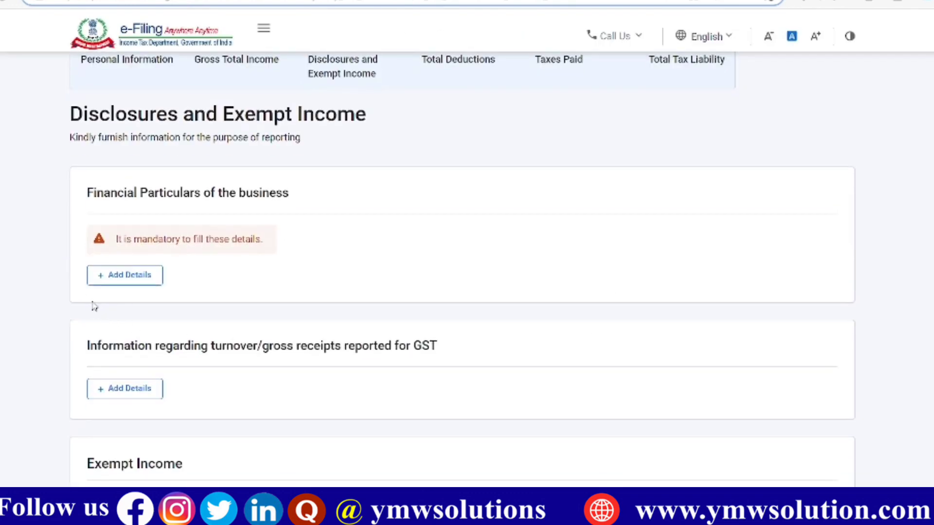